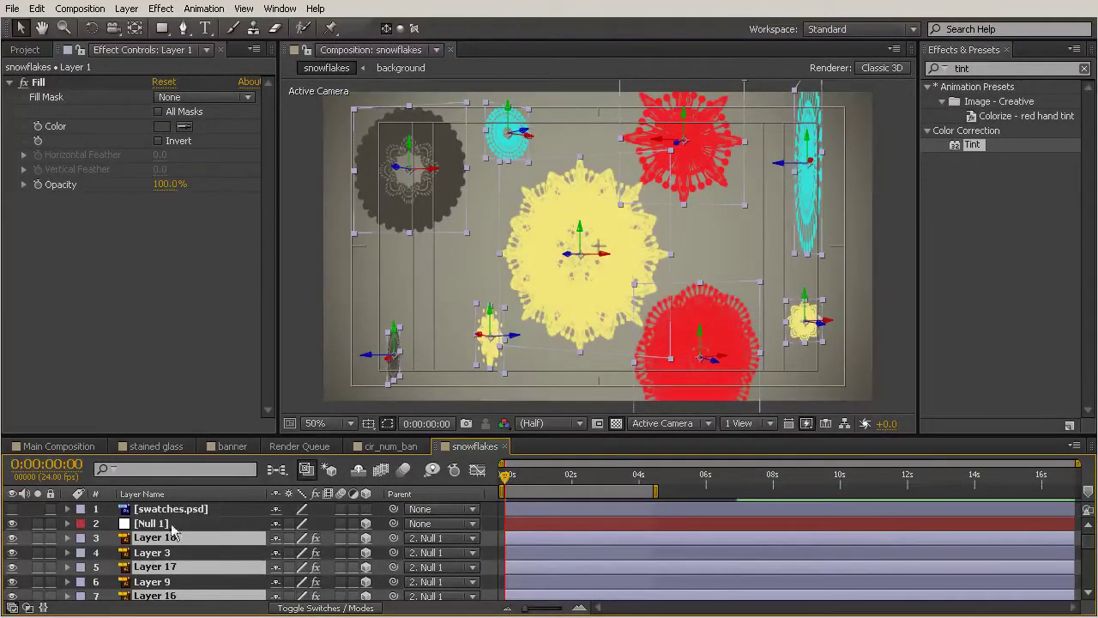
- Move the duplicated Layers 10 to 18 together above Layer 3, directly below Null 1 in the layer stack
drag(251, 436, 234, 225)
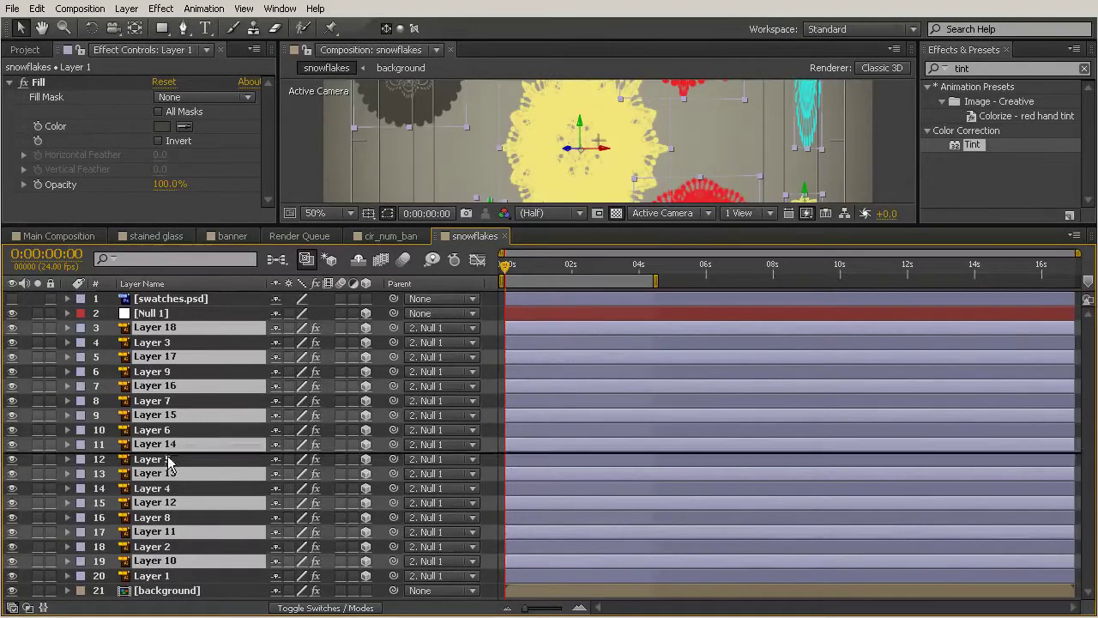
drag(169, 371, 163, 343)
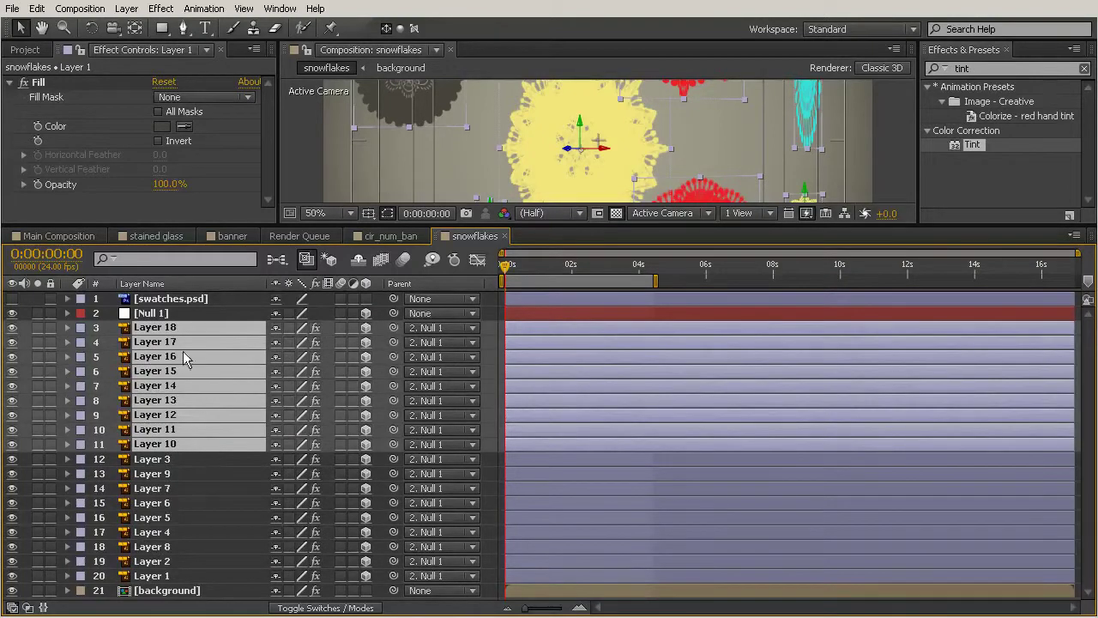
click(163, 462)
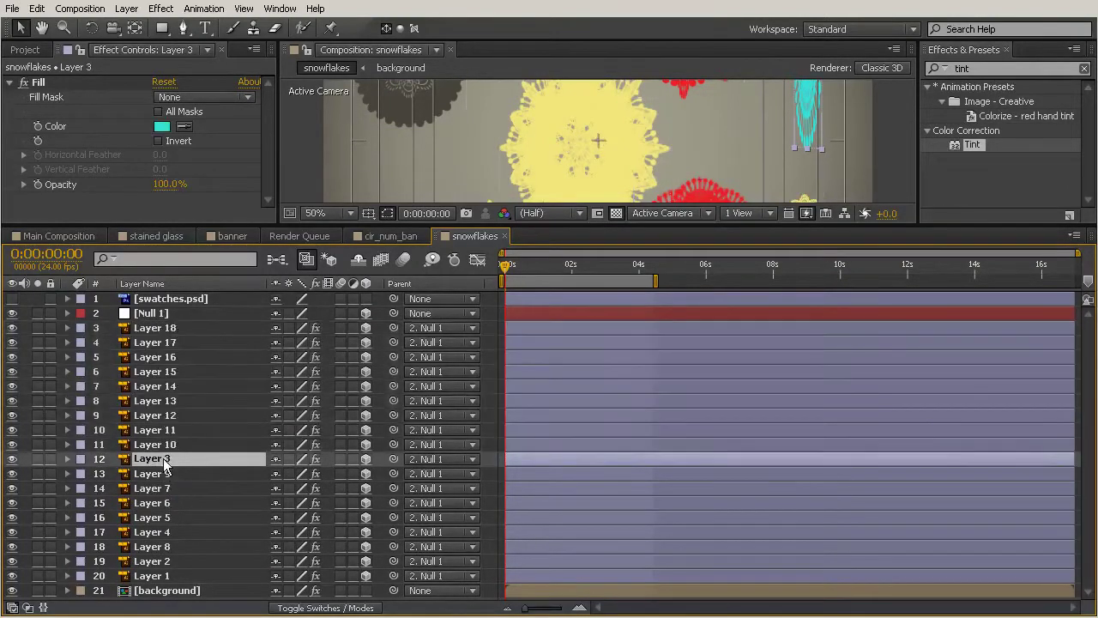
click(163, 576)
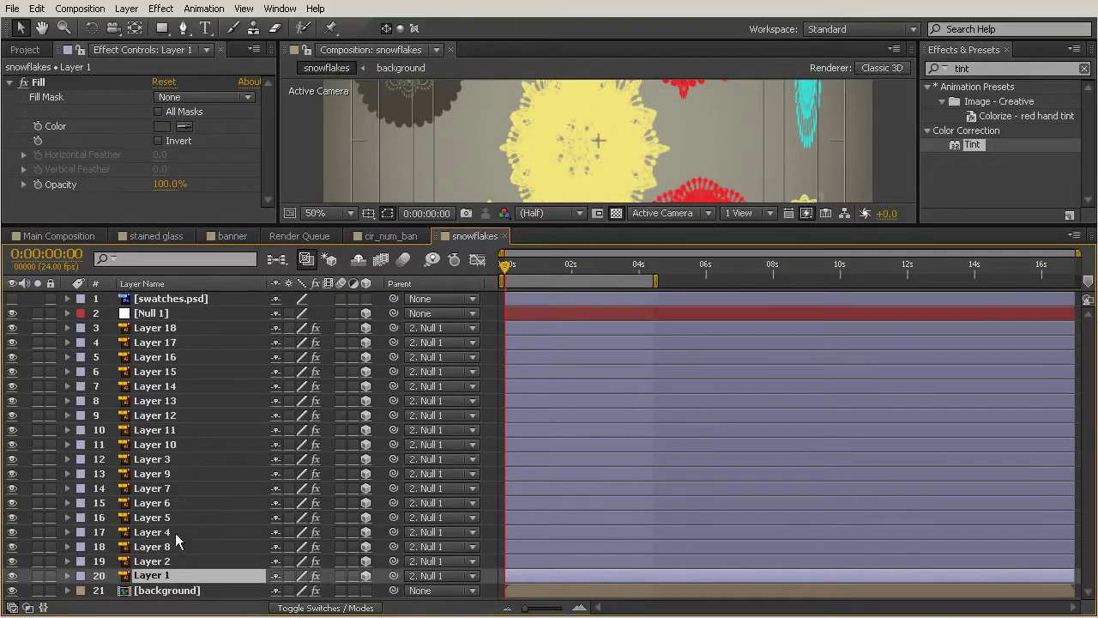
- Select Layers 10 to 18 and, at 0:00:02:10, move them straight up along the Y axis into the empty upper part of the frame
click(174, 444)
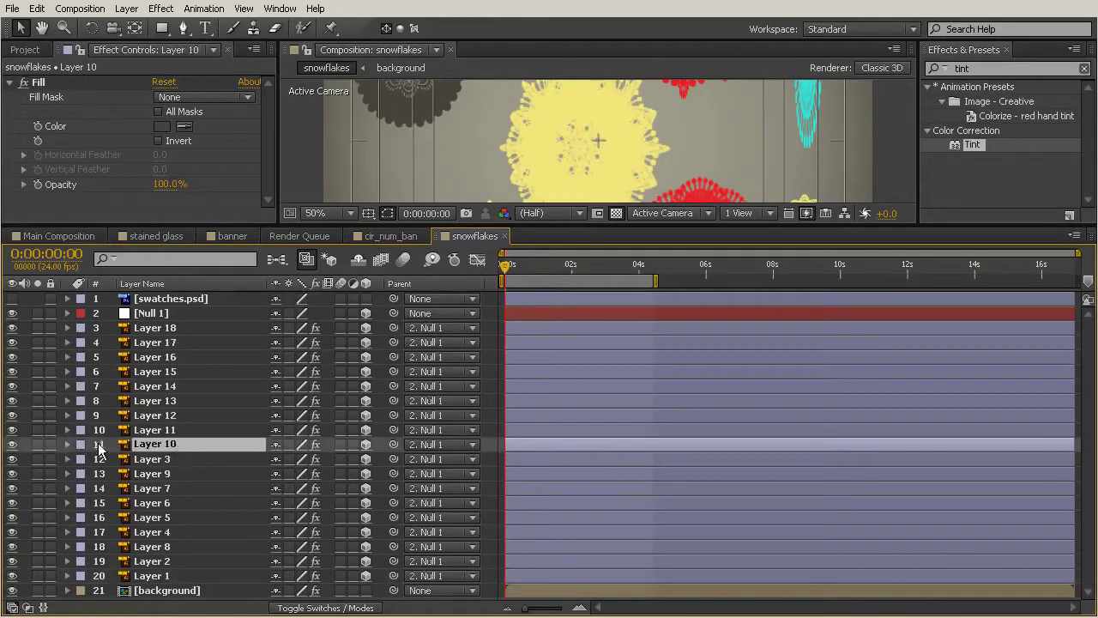
shift+click(169, 329)
drag(549, 225, 530, 461)
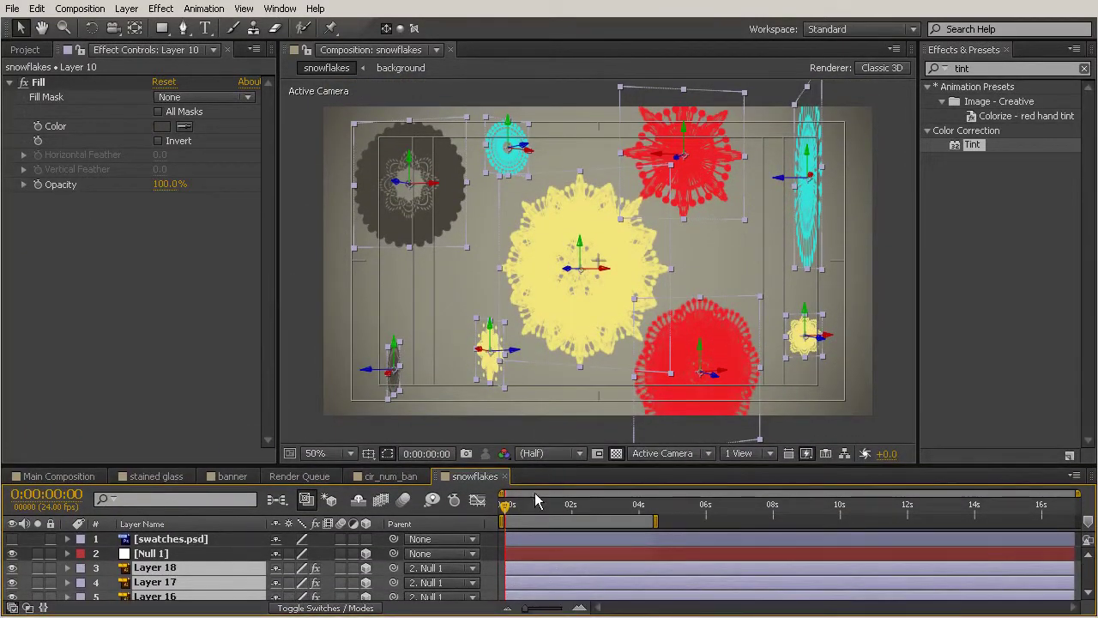
drag(507, 513, 587, 537)
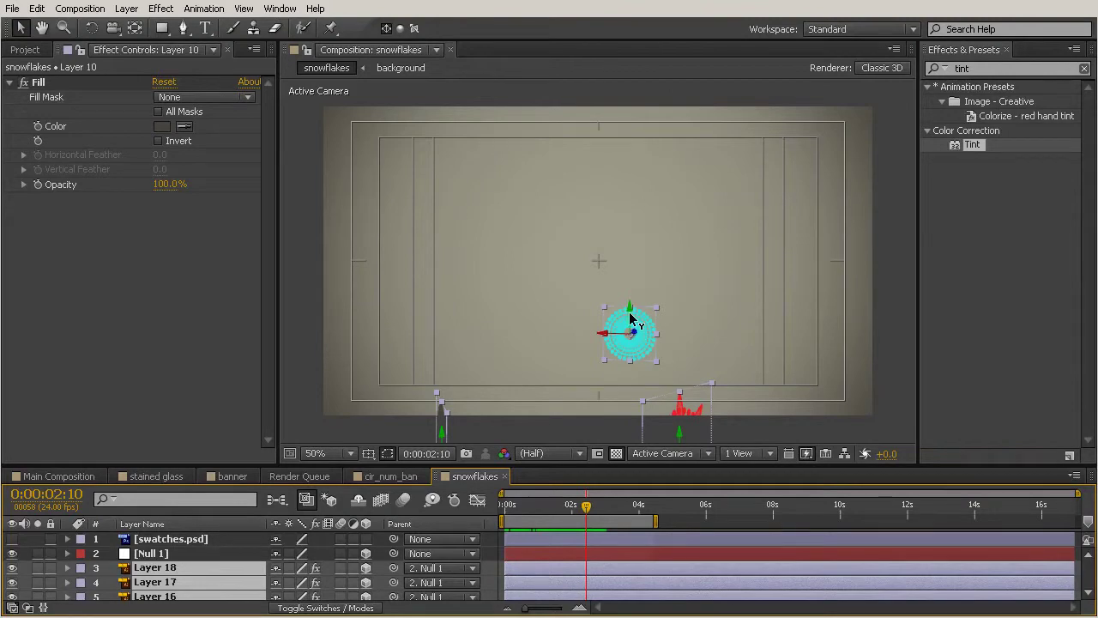
drag(631, 319, 632, 123)
drag(772, 0, 772, 15)
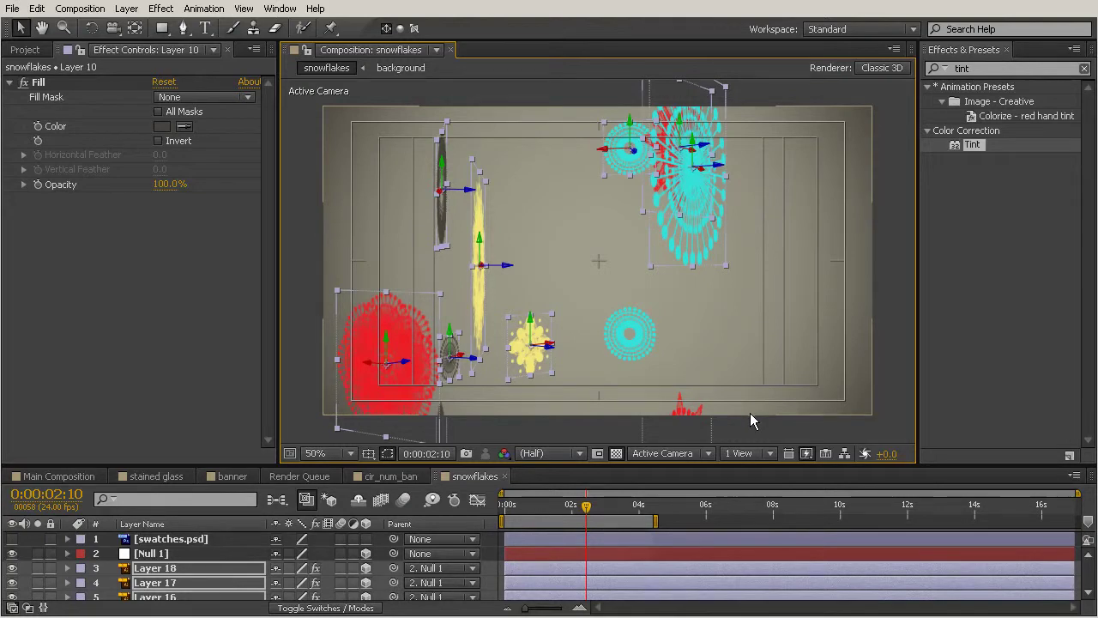
- Check the snowflake animation from the start of the composition to 0:00:02:05
drag(583, 506, 483, 539)
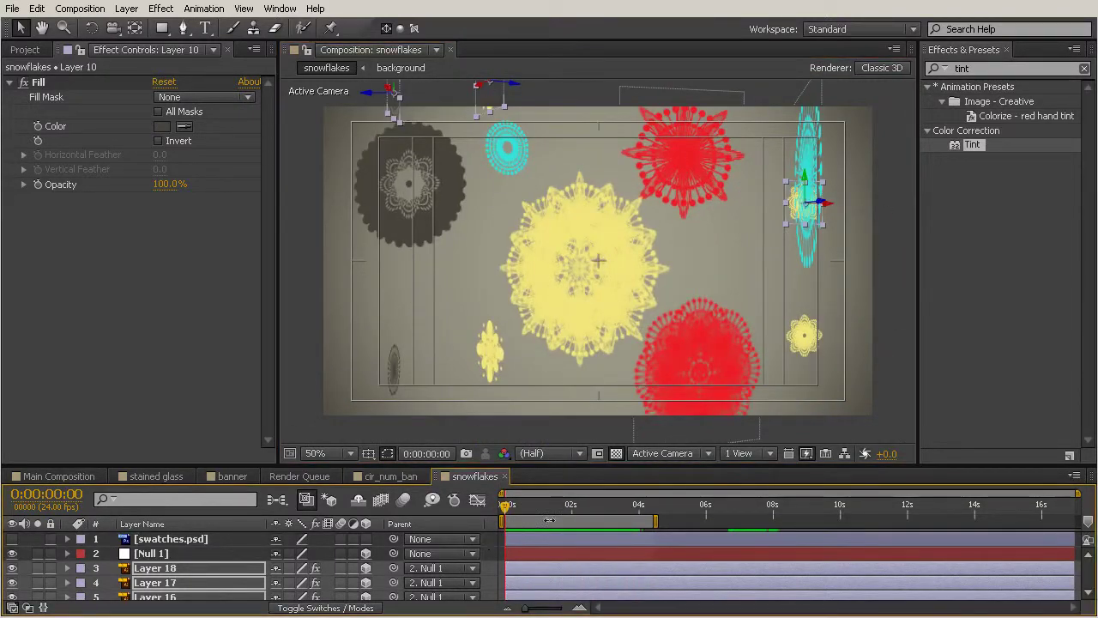
mouse_move(604, 464)
mouse_down()
mouse_move(604, 284)
mouse_move(604, 442)
mouse_up()
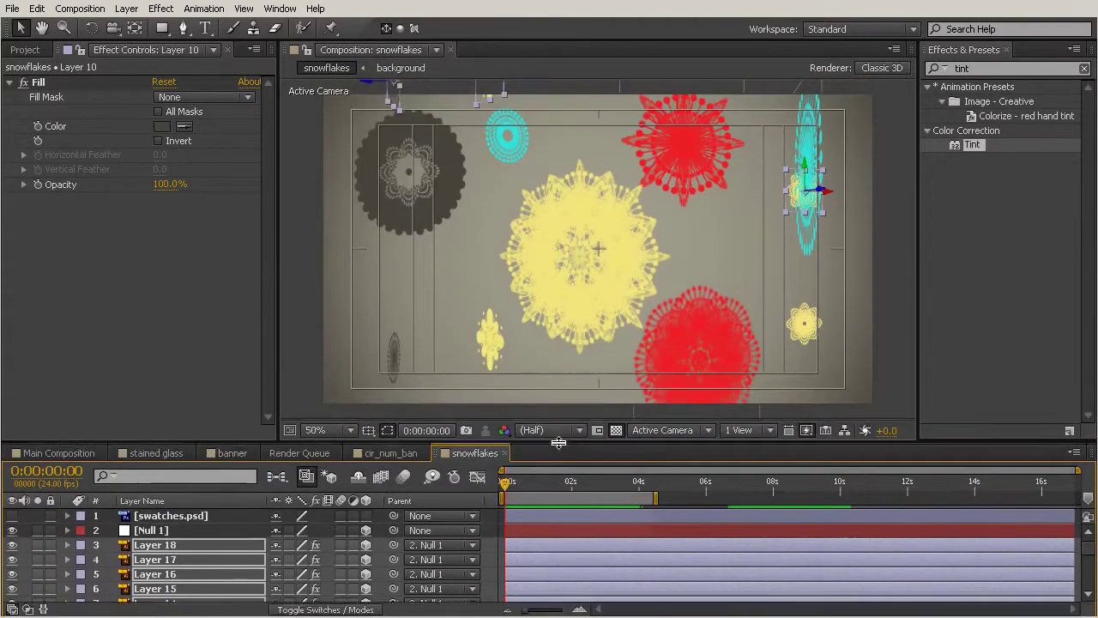
drag(525, 484, 578, 497)
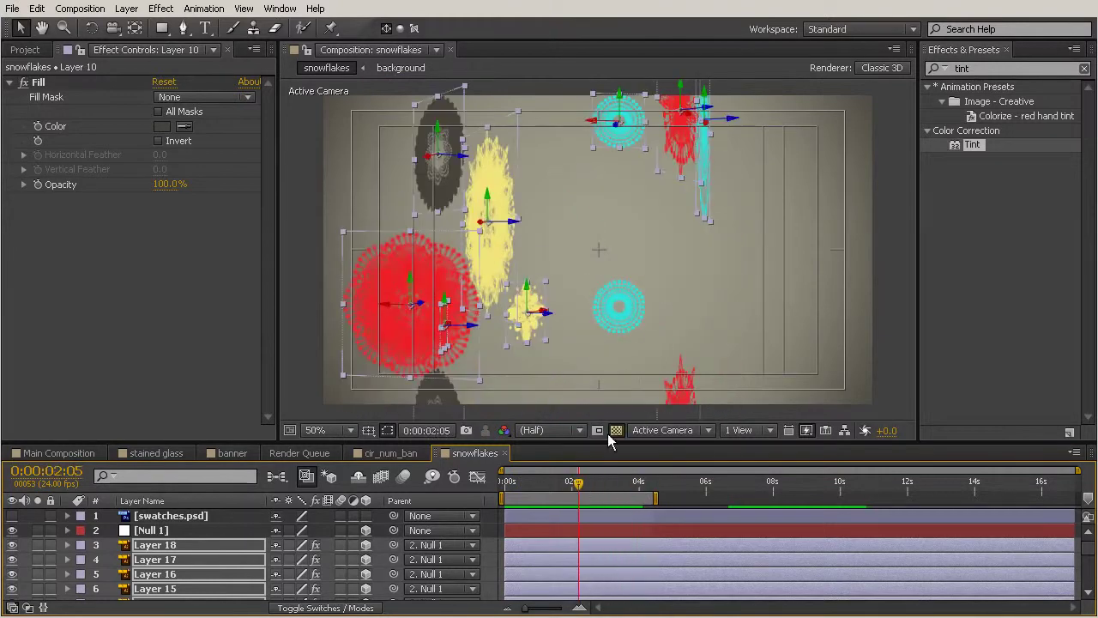
- Duplicate Layer 5 through Layer 15 and move the copies together above Layer 18, directly below Null 1
drag(606, 443, 645, 216)
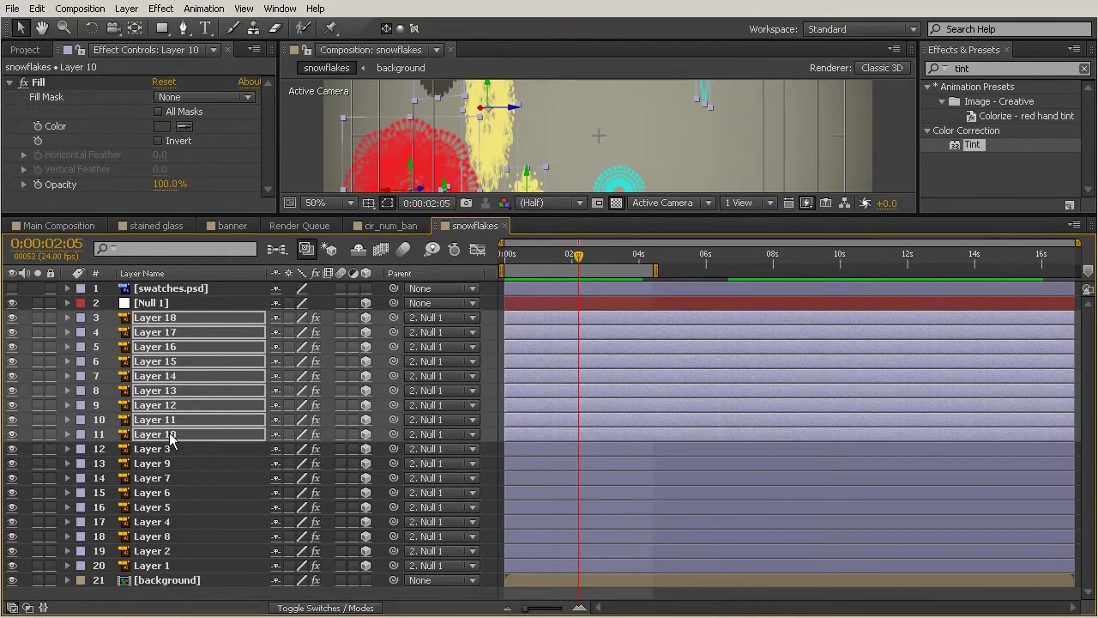
click(171, 508)
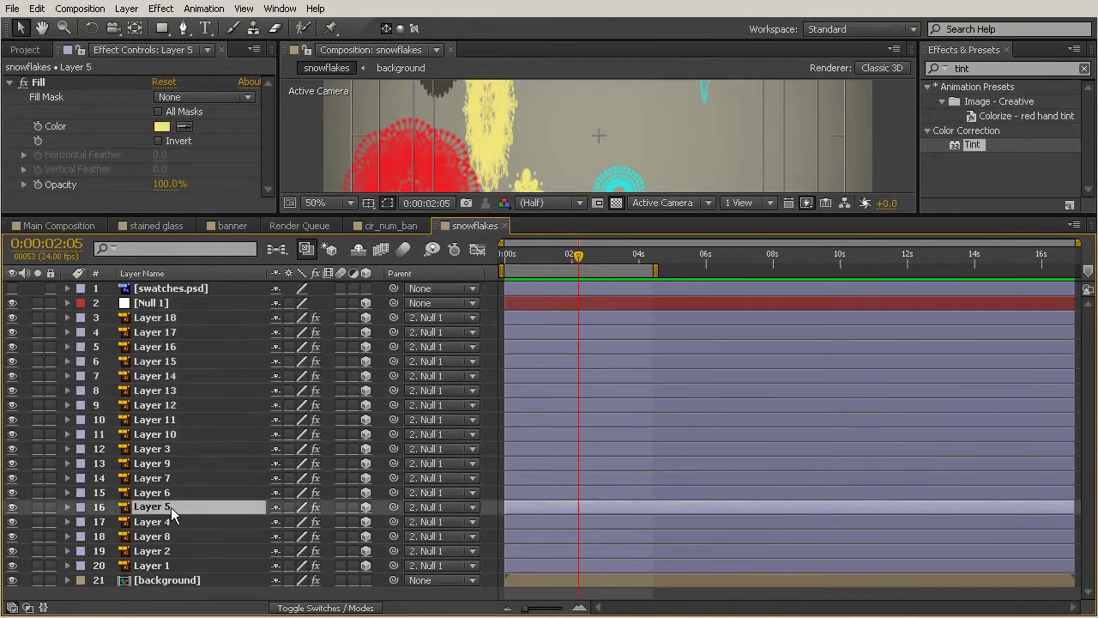
shift+click(155, 363)
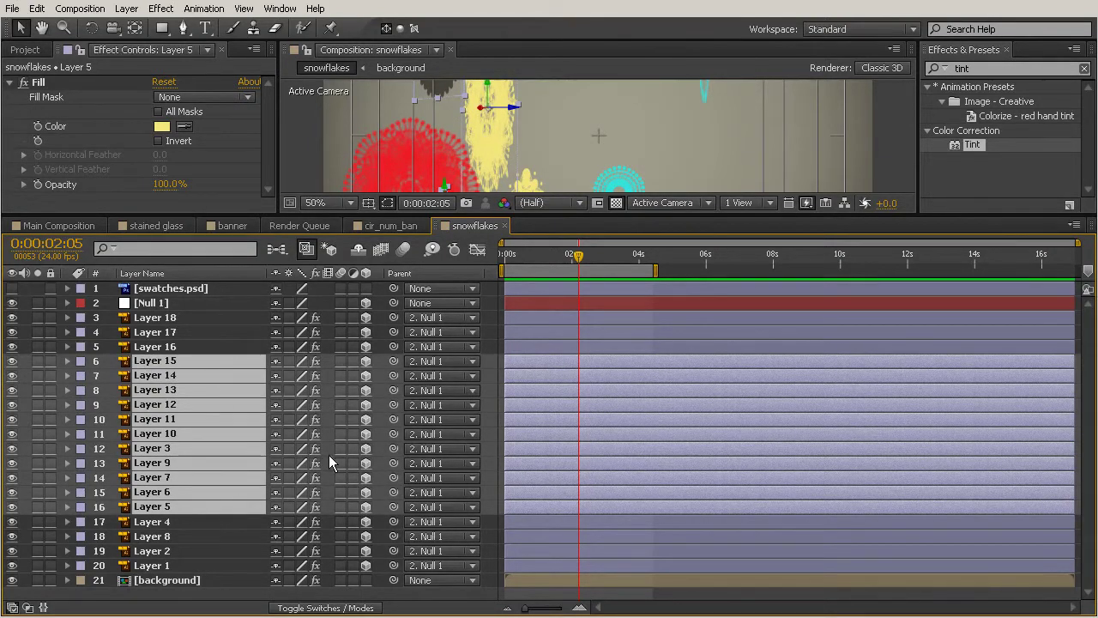
key(ctrl+d)
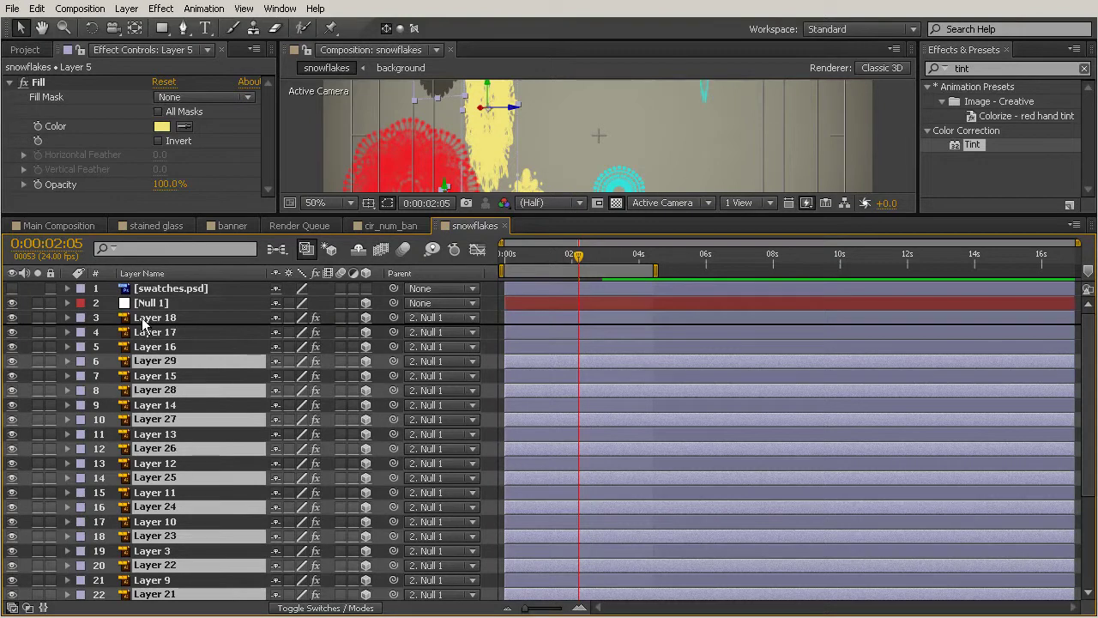
drag(143, 321, 137, 314)
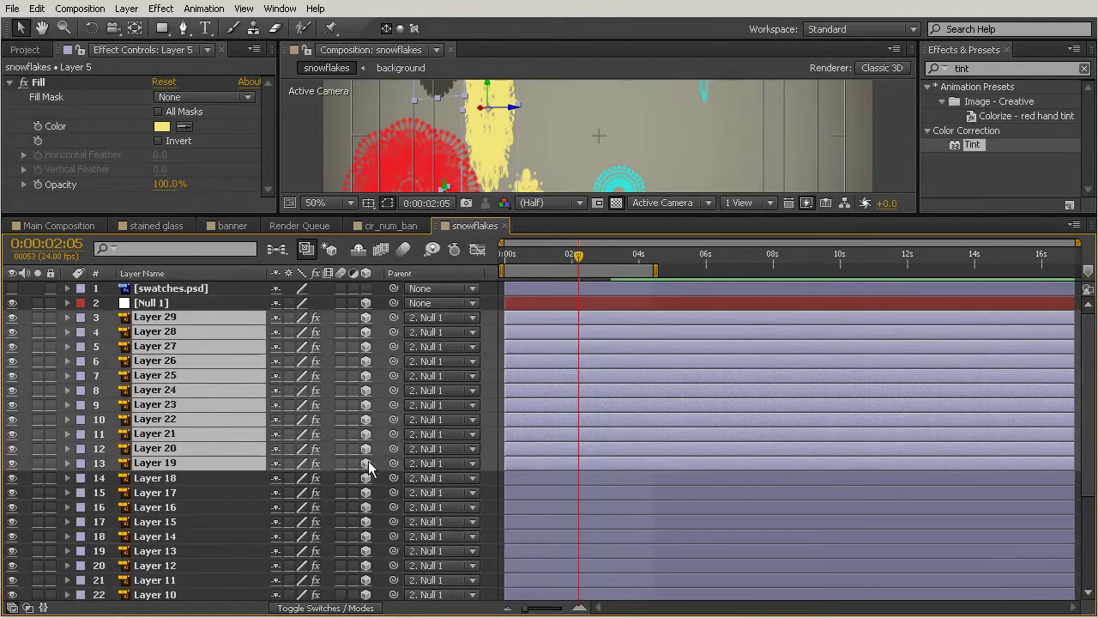
- At 0:00:04:06, move Layers 19 to 29 up and to the right to fill the empty area, and return to the start
drag(597, 213, 587, 439)
drag(582, 482, 646, 513)
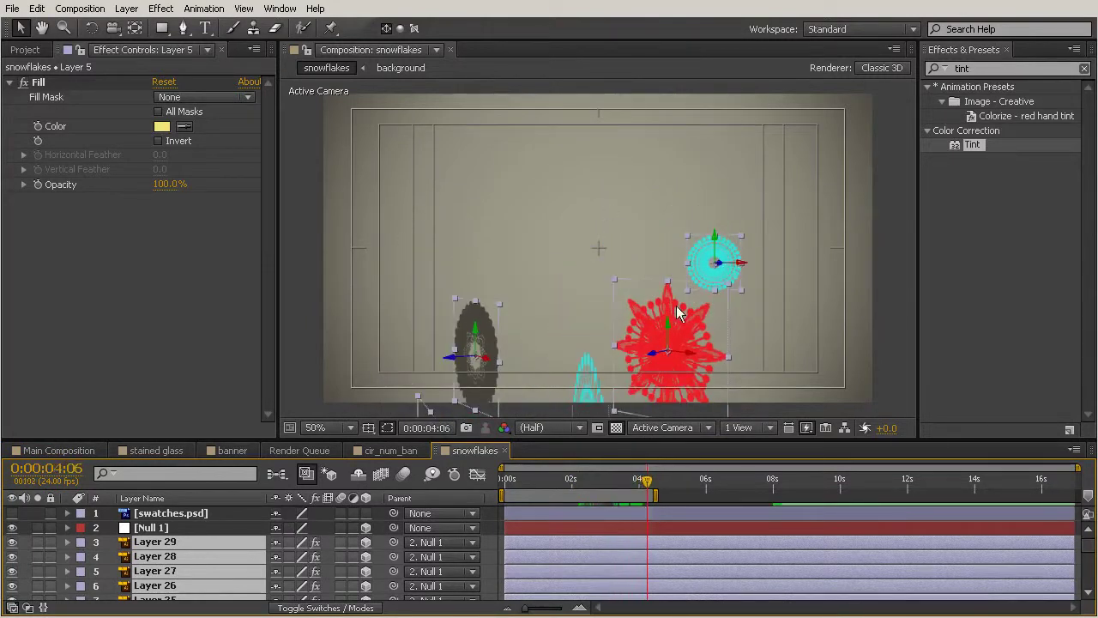
drag(670, 335, 668, 118)
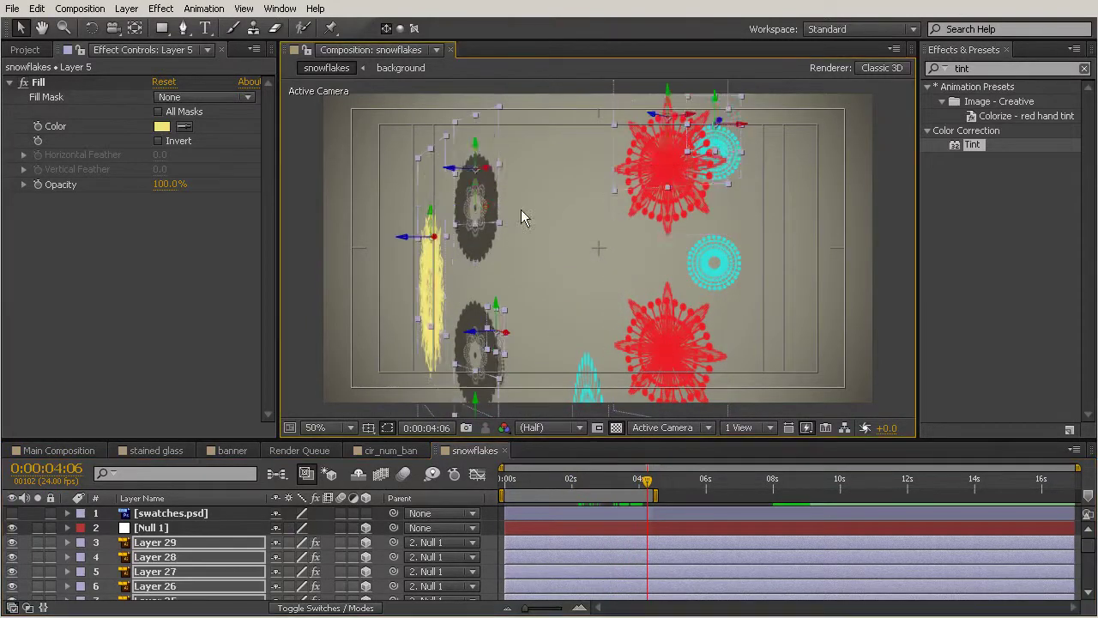
drag(496, 330, 539, 125)
drag(591, 225, 590, 185)
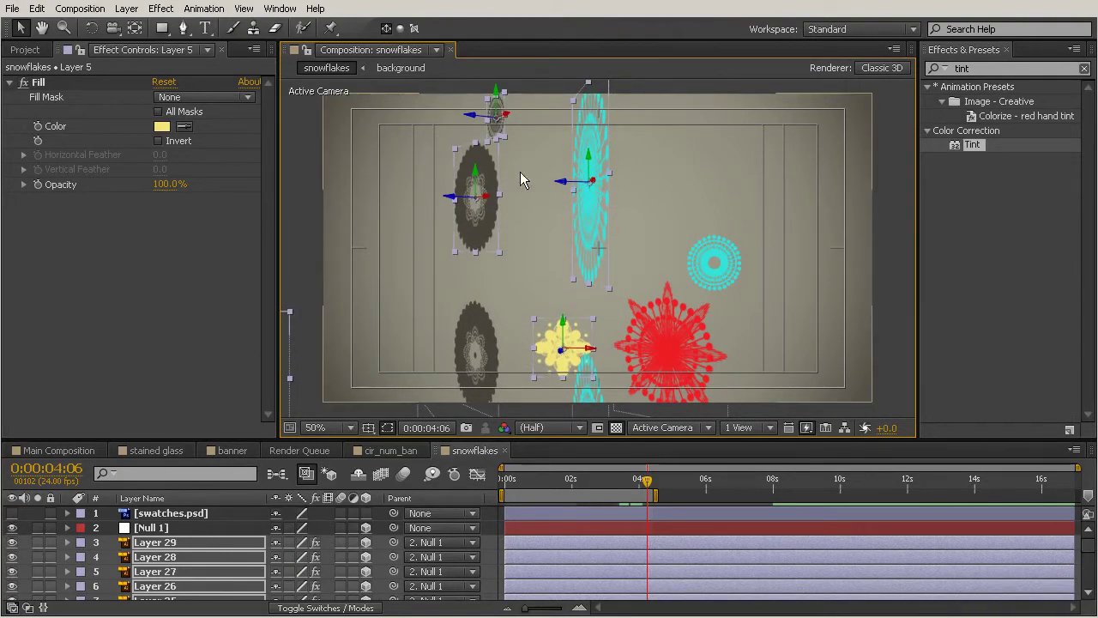
drag(564, 187, 675, 187)
mouse_move(744, 163)
mouse_down()
mouse_move(747, 196)
mouse_move(749, 183)
mouse_up()
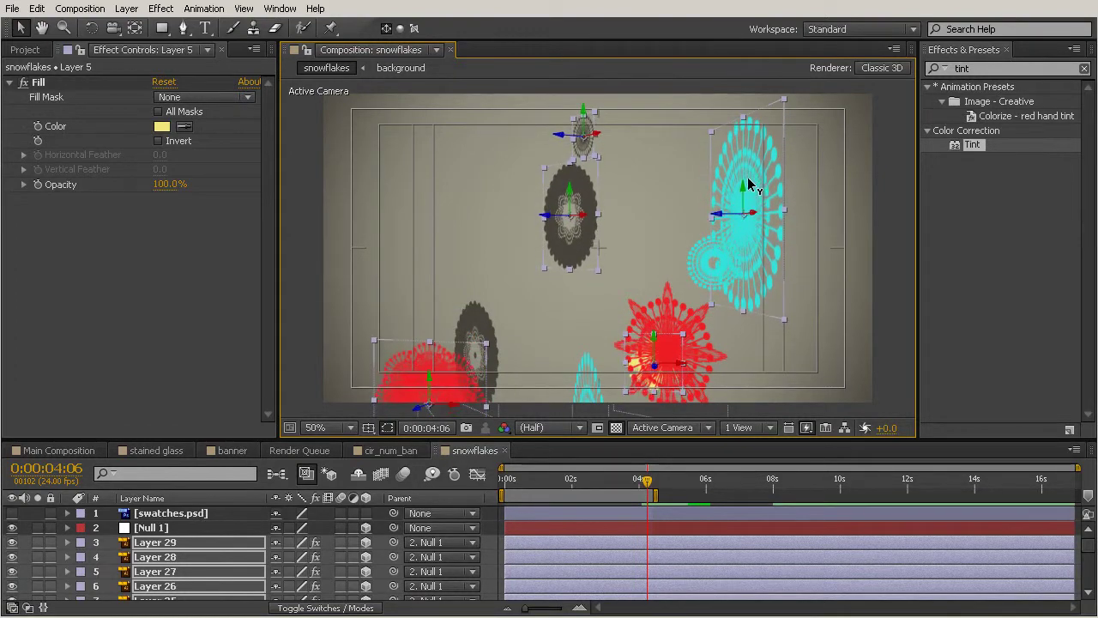
drag(647, 482, 481, 478)
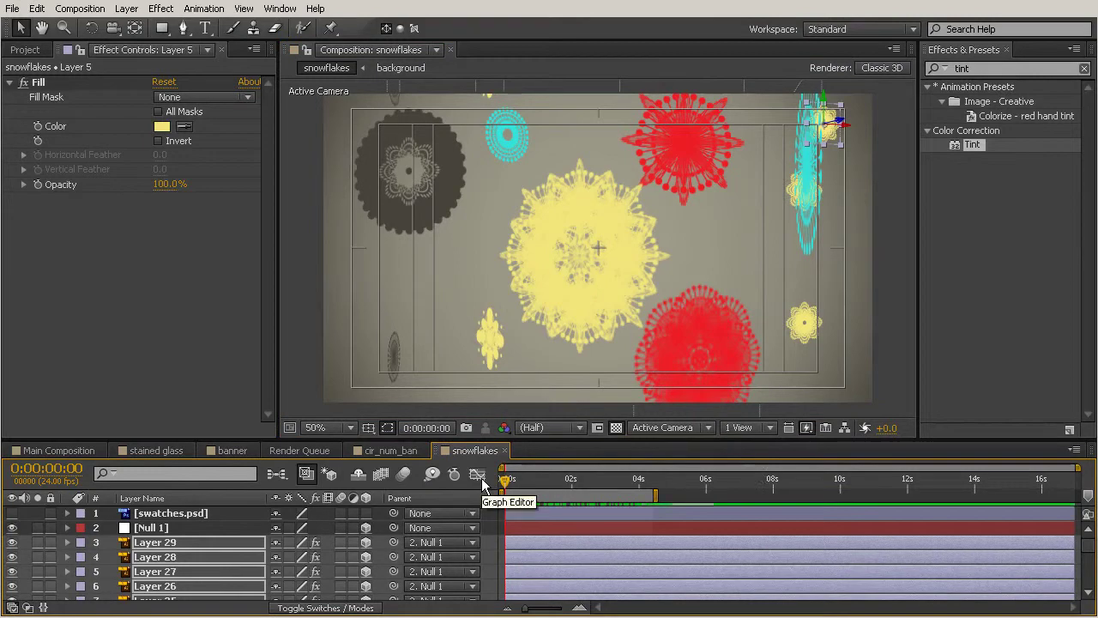
drag(505, 484, 486, 519)
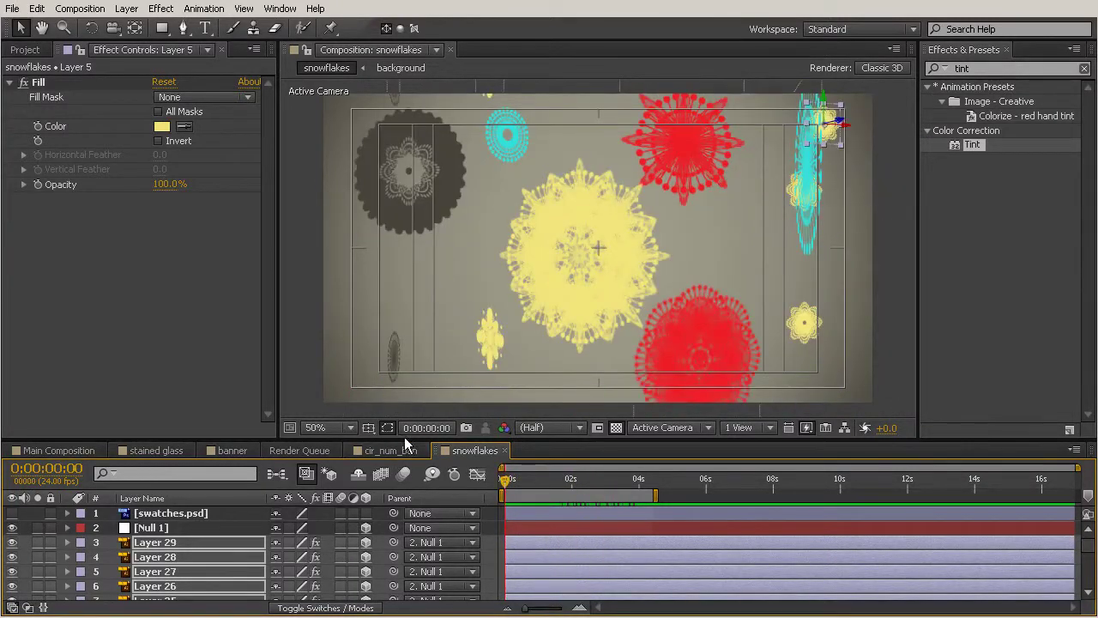
- Reveal the transform properties of Layer 29 to examine its Position and Y Rotation keyframes, keeping the time at the start
drag(390, 440, 390, 204)
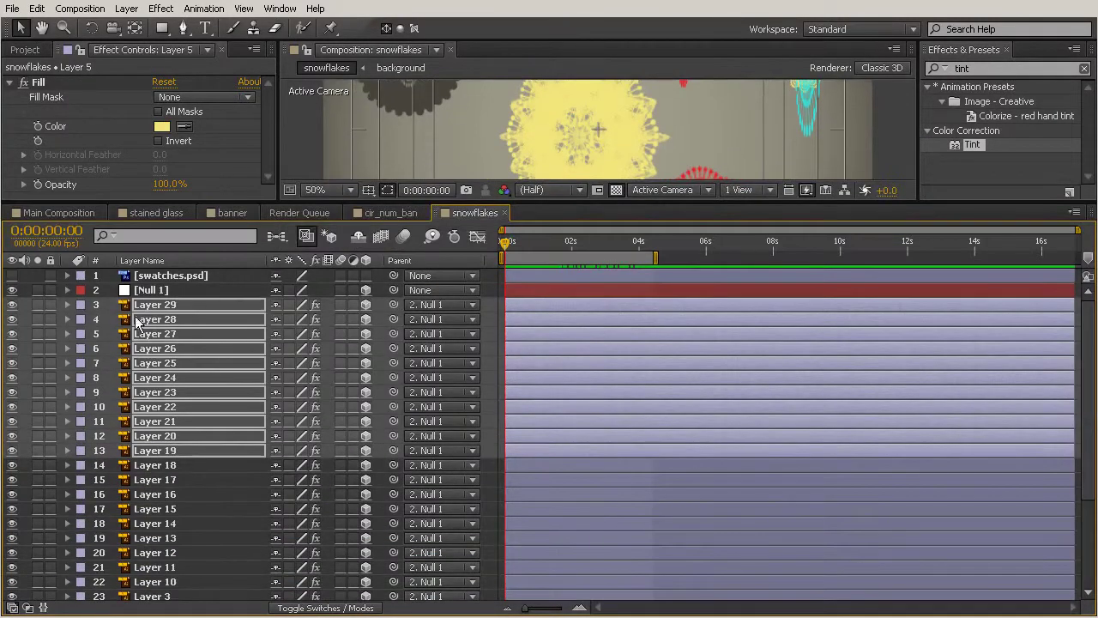
click(67, 304)
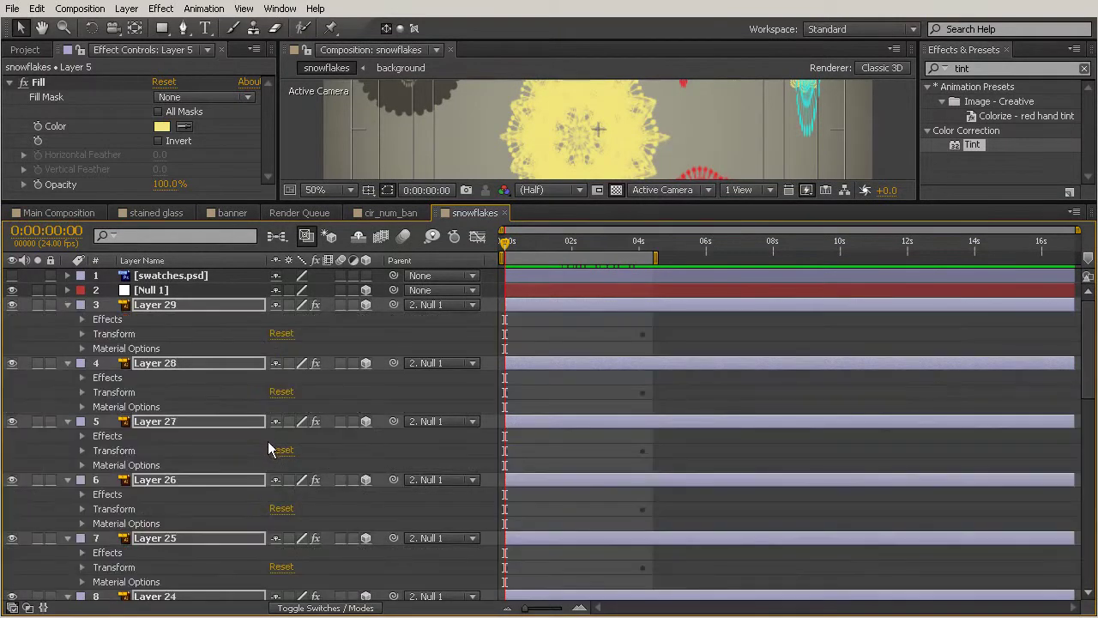
click(82, 333)
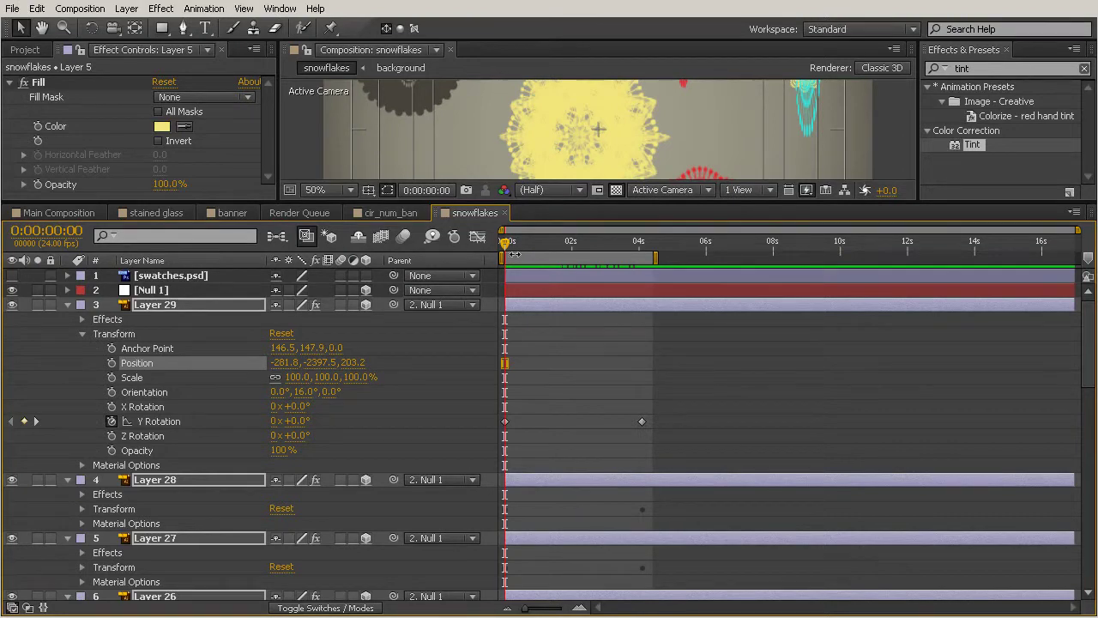
drag(506, 244, 517, 333)
key(Home)
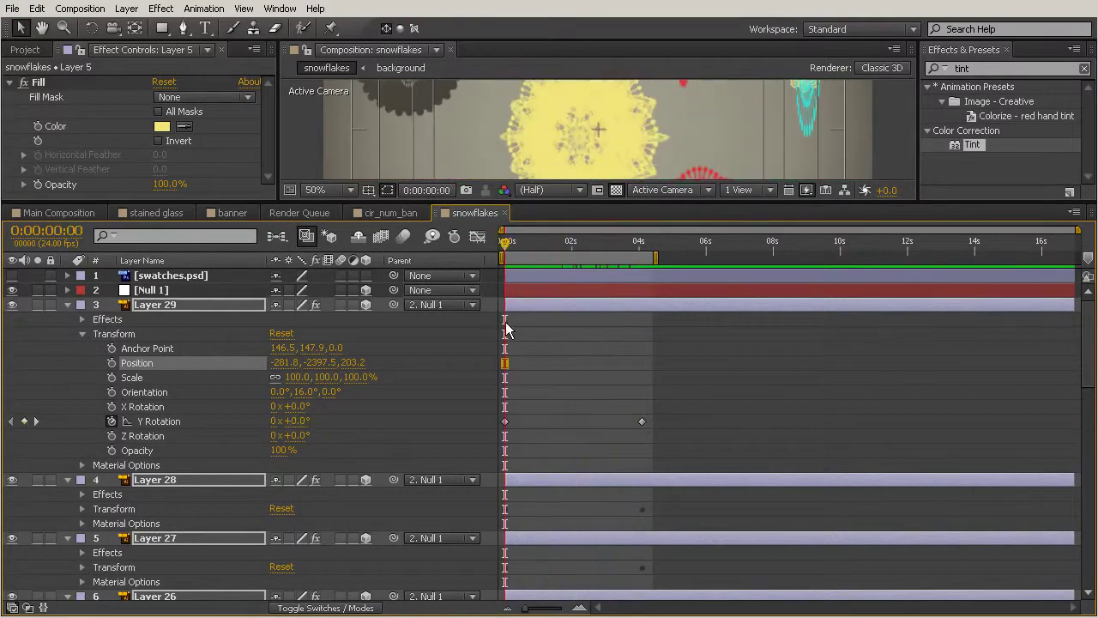